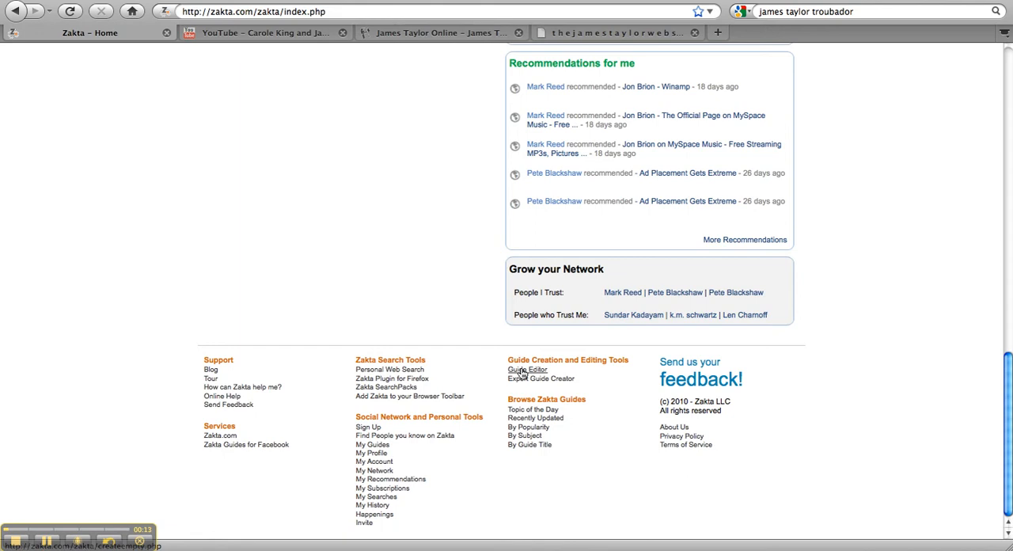
Create a new guide with the guide editor and title it "James Taylor Troubadour Tour"
click(524, 369)
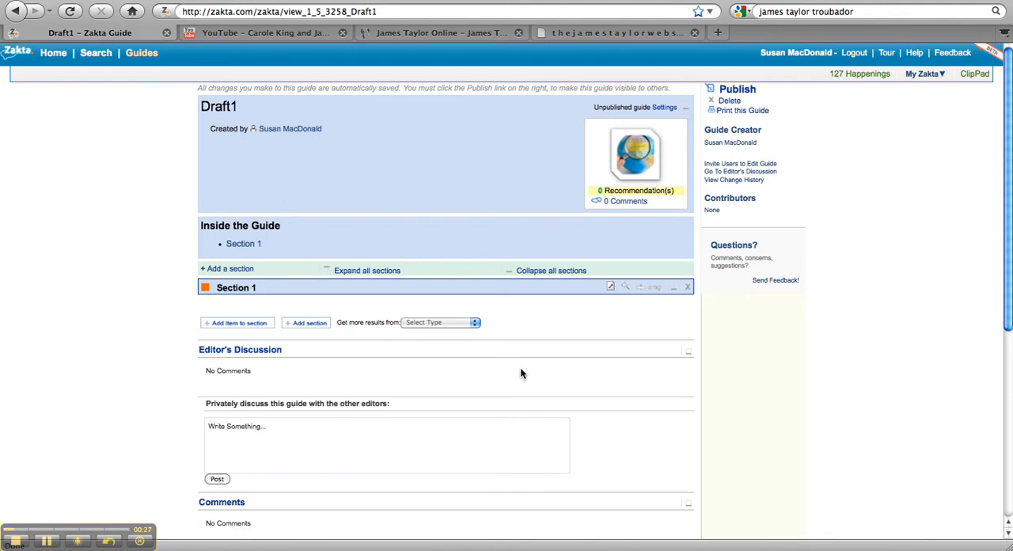
click(663, 109)
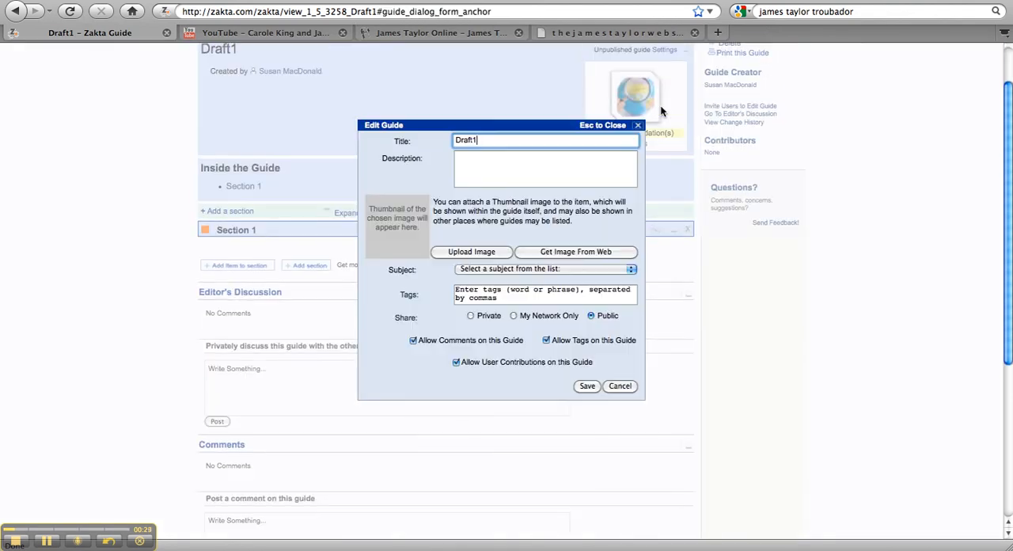
key(BackSpace)
key(BackSpace)
key(BackSpace)
key(BackSpace)
key(BackSpace)
key(BackSpace)
text(James Ta)
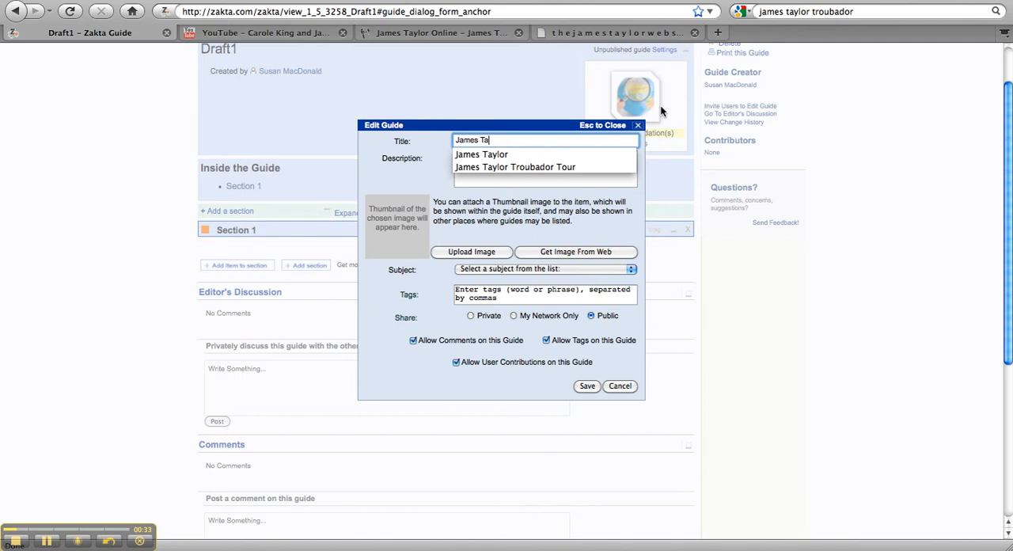
text(ylor Troubado)
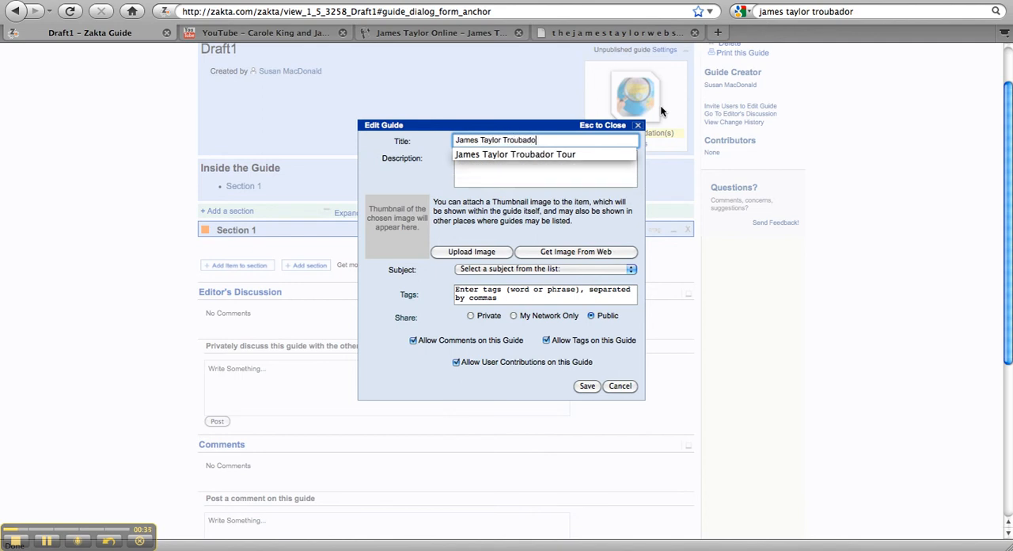
text(ur Tour)
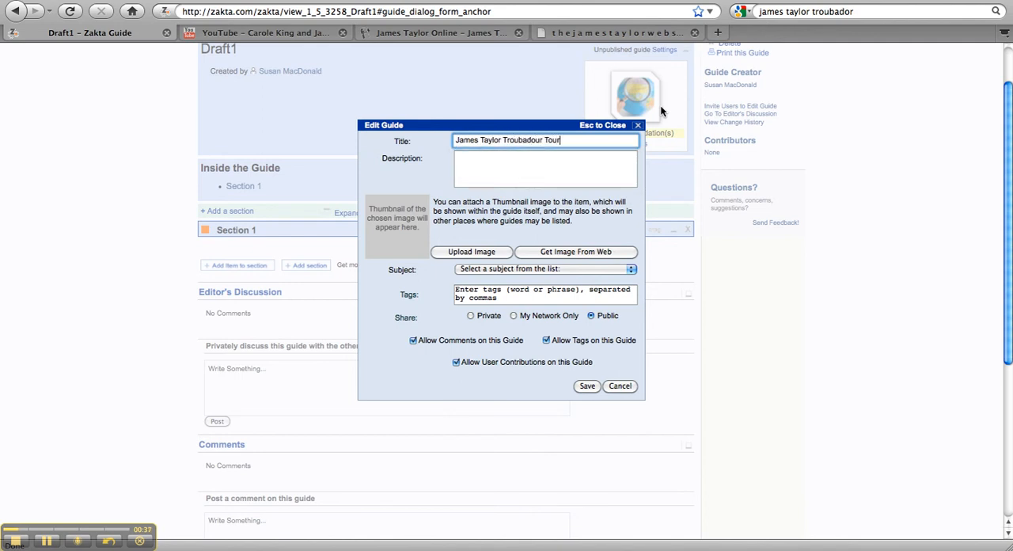
click(587, 386)
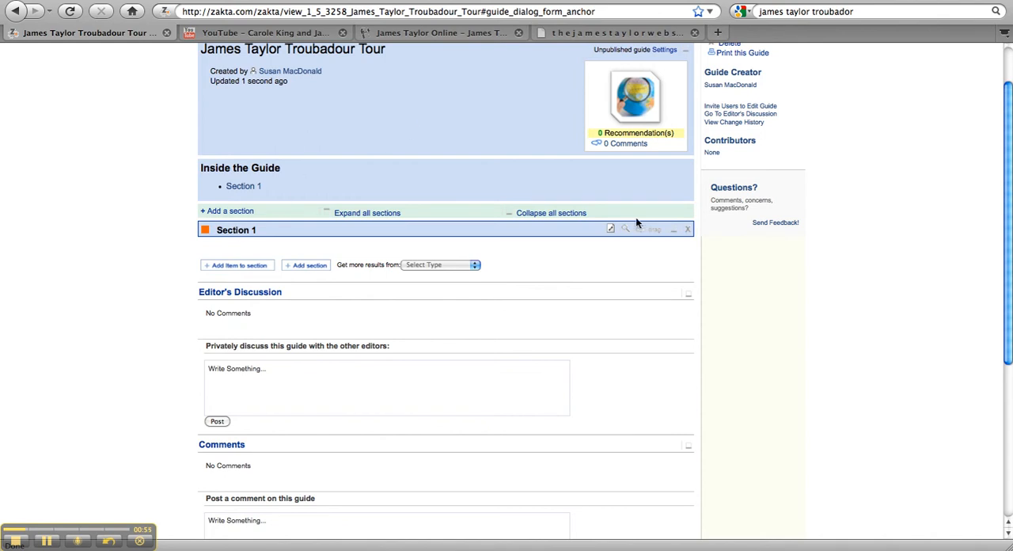
Rename the guide's first section as "Videos" and save it
click(608, 229)
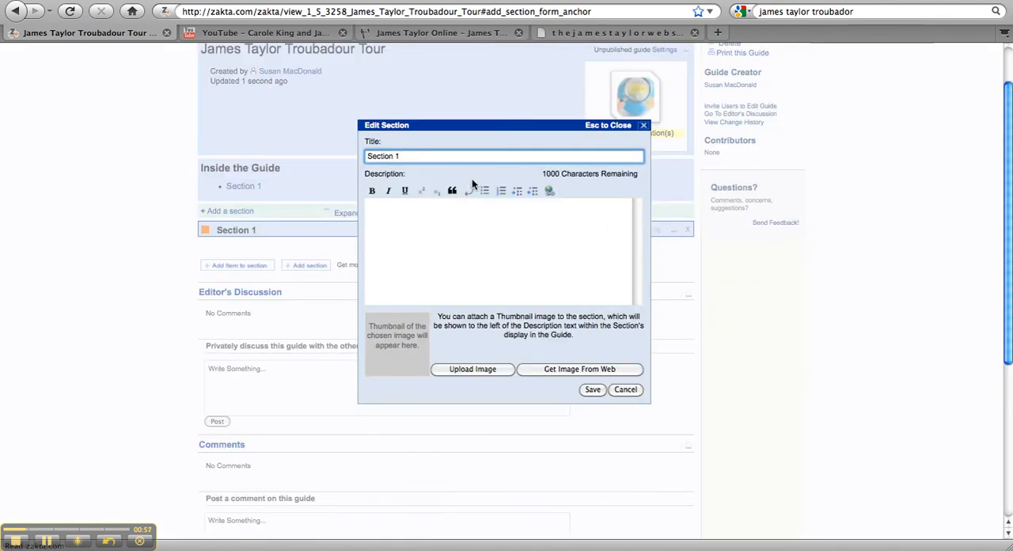
drag(407, 158, 357, 159)
text(Videos)
click(592, 390)
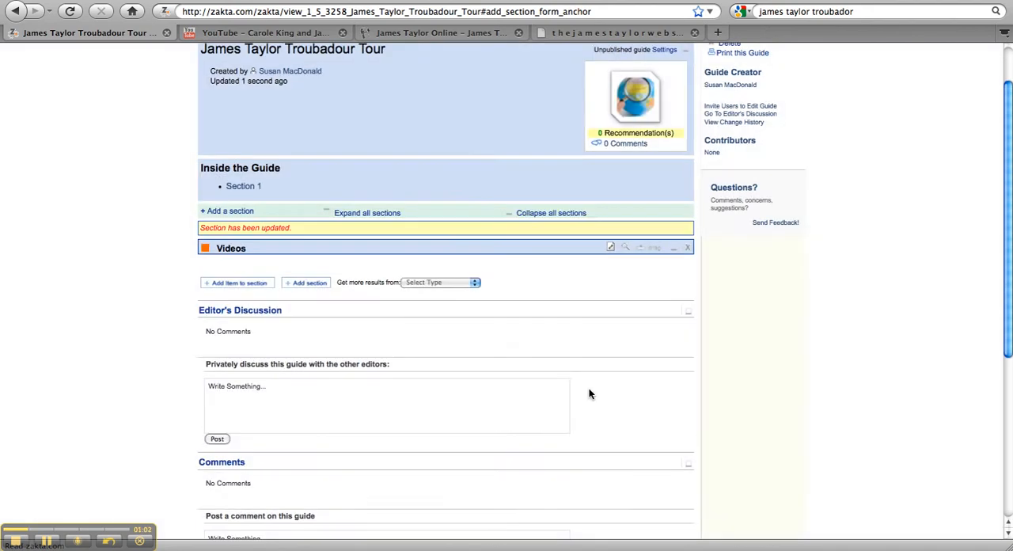
Add a second section titled "Web sites" to the guide
click(226, 210)
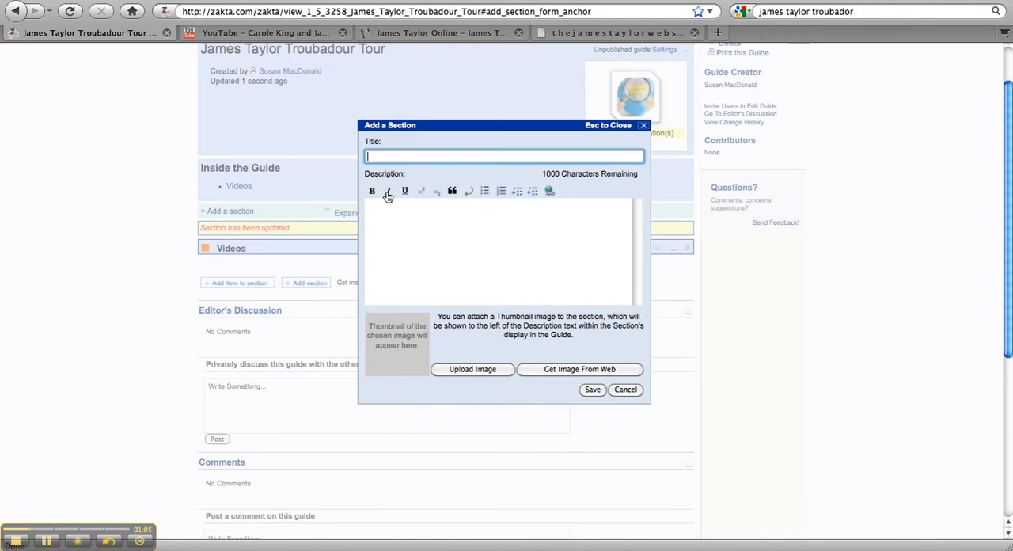
text(Web sites)
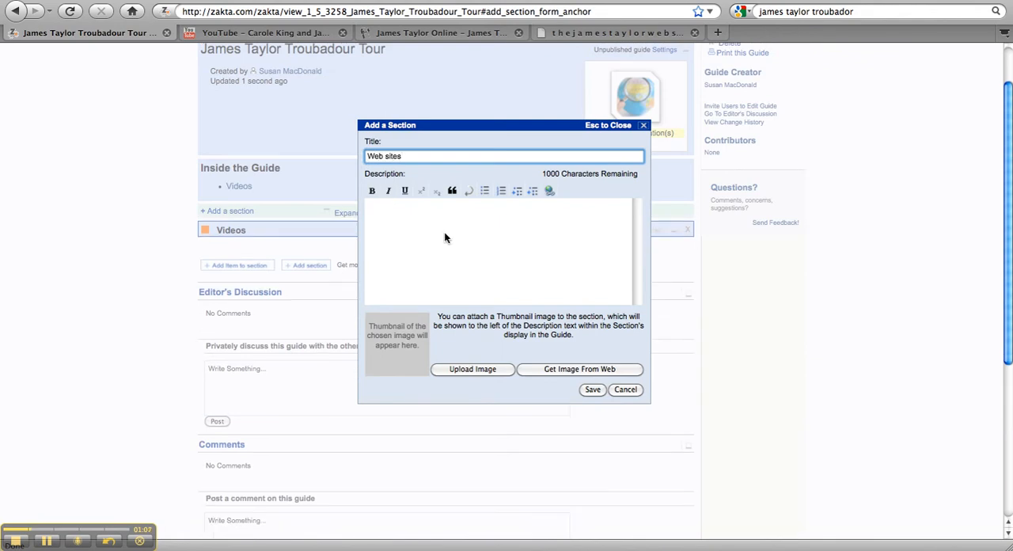
click(593, 390)
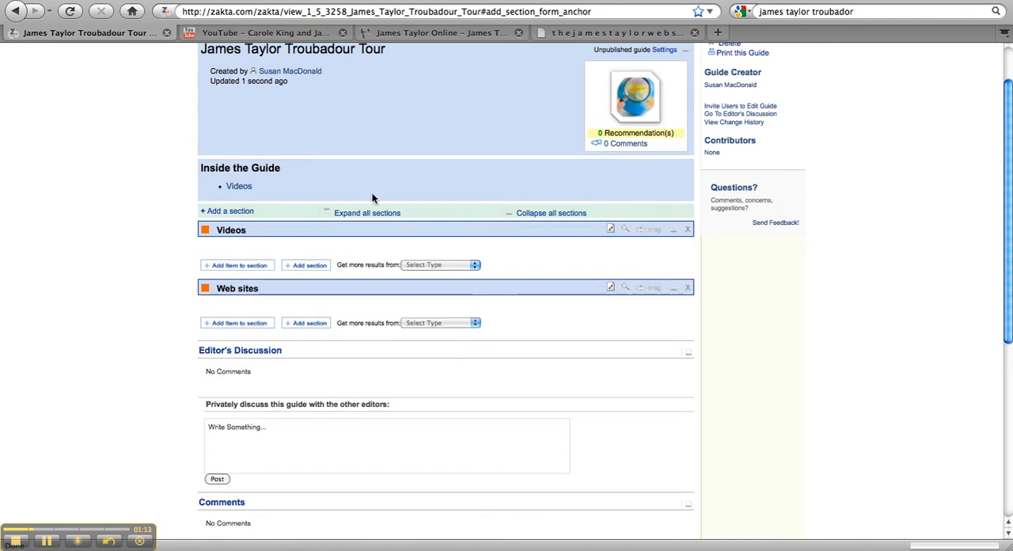
Start a new item in the Videos section, using the web address of the open YouTube video of Carole King and James Taylor on Letterman
click(230, 266)
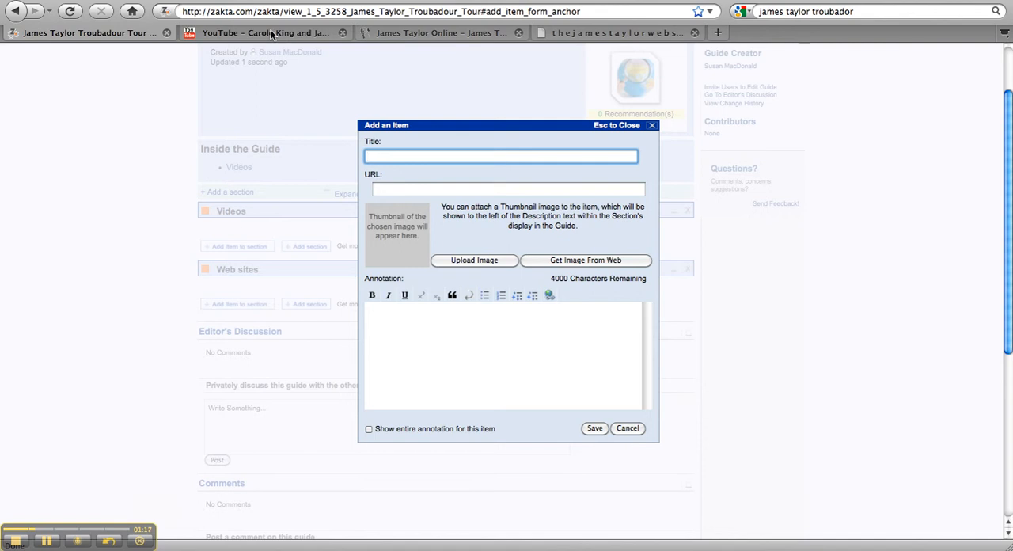
click(271, 34)
click(388, 12)
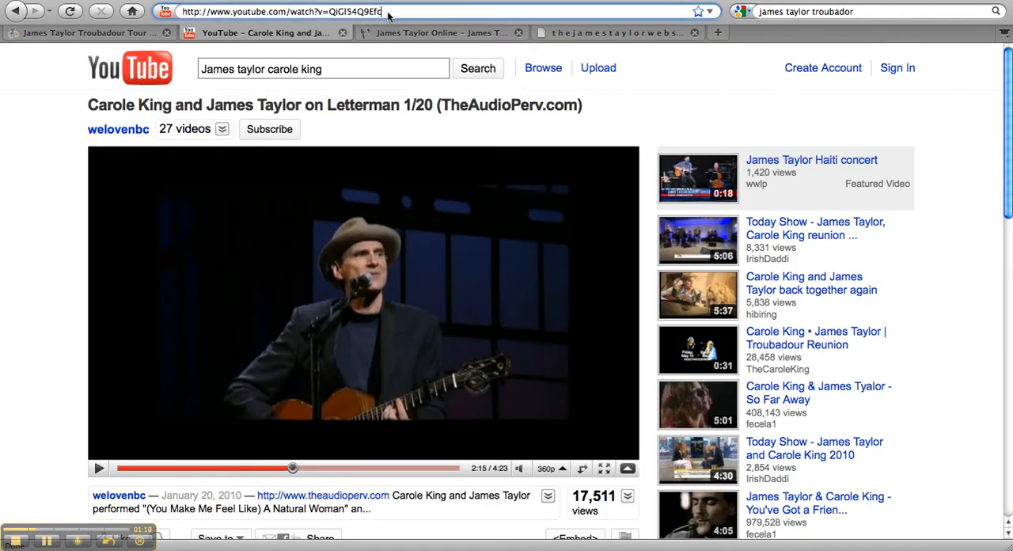
drag(388, 13, 166, 10)
key(ctrl+c)
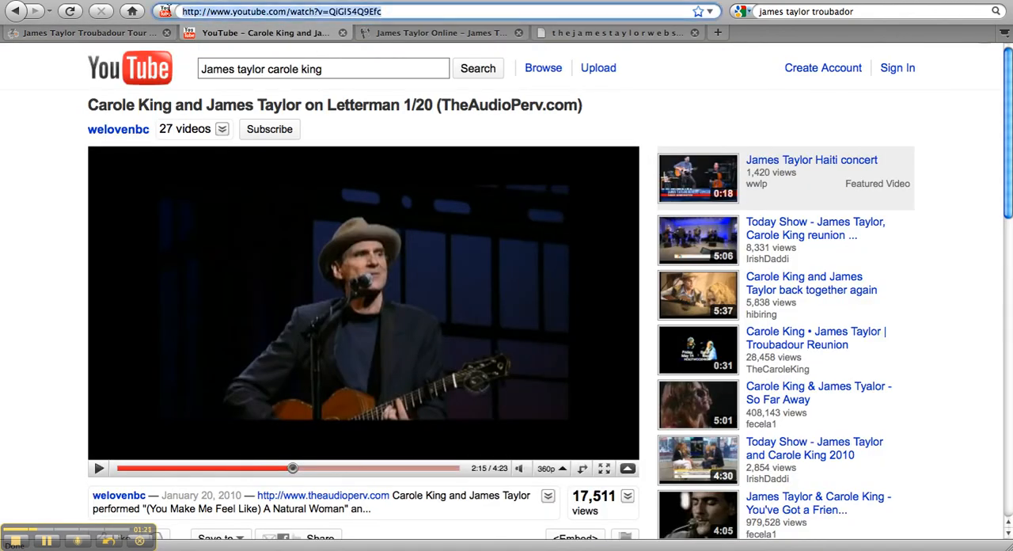
click(102, 34)
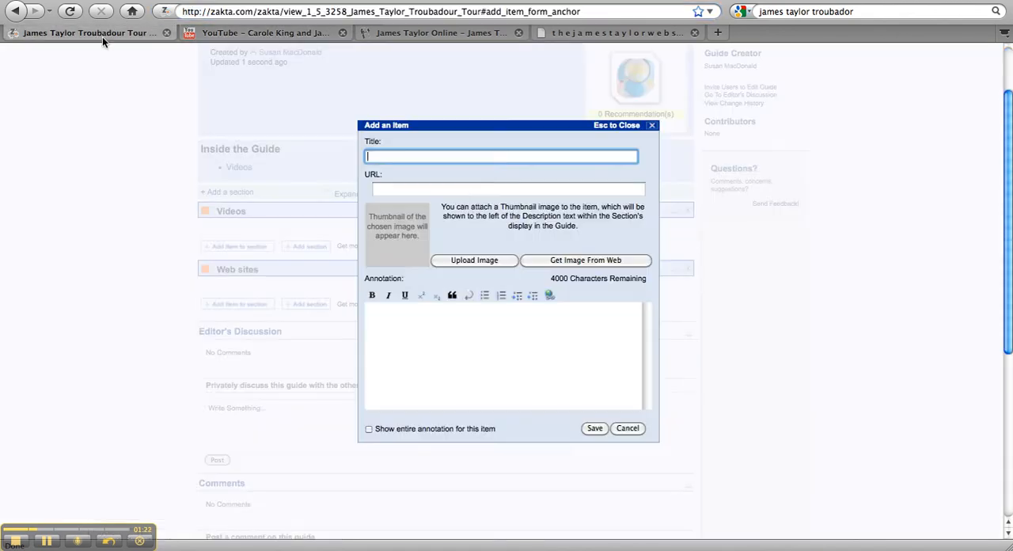
click(399, 192)
key(ctrl+v)
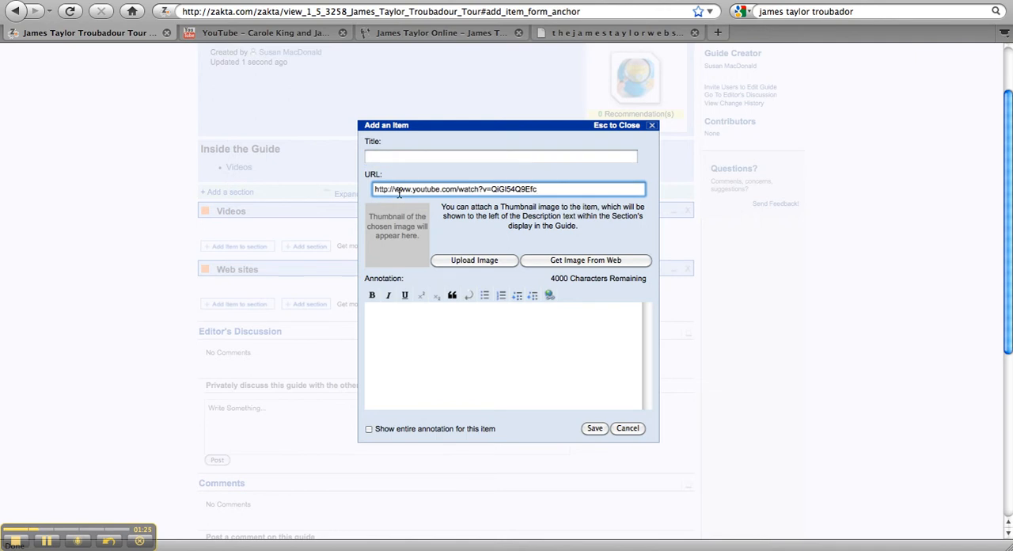
Title the new video item "James Taylor on Letterman" and save it
click(417, 157)
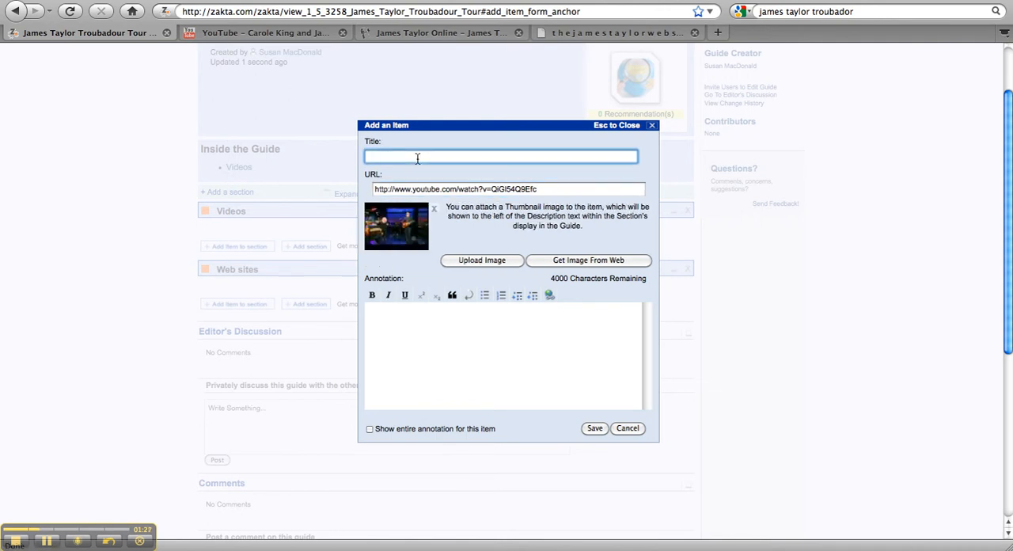
text(James Taylor on Letterman)
click(594, 429)
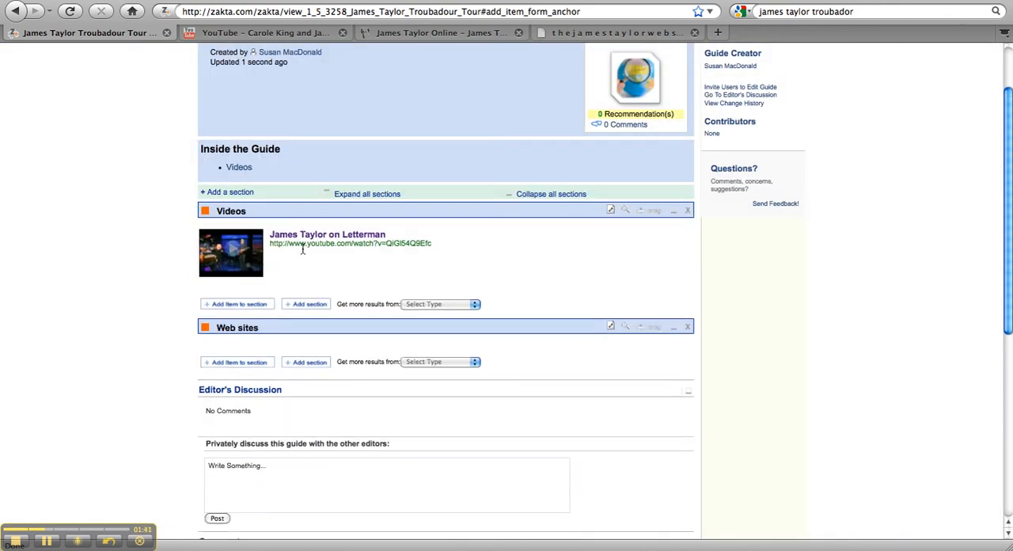
Play the James Taylor on Letterman video inside the guide, and close its player
mouse_move(303, 250)
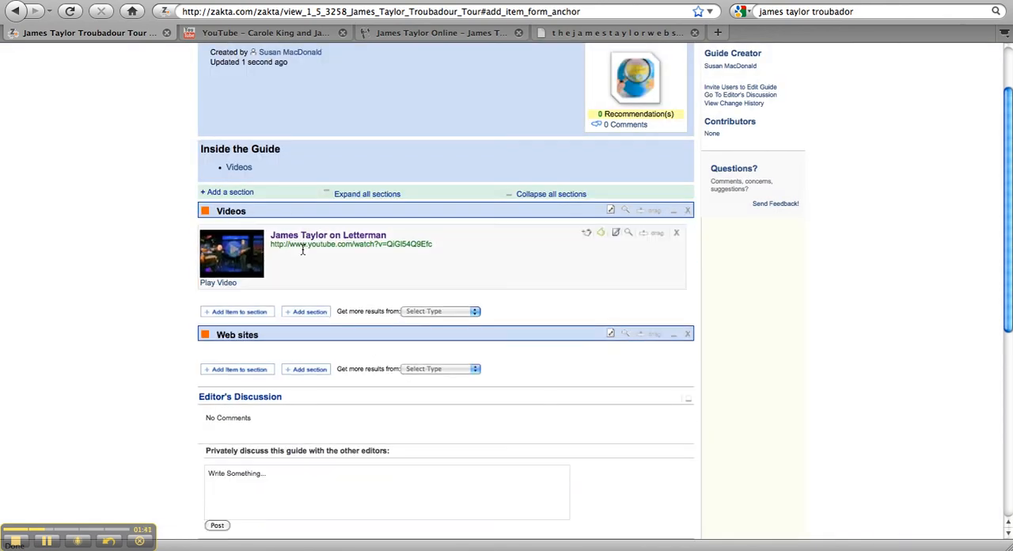
click(222, 283)
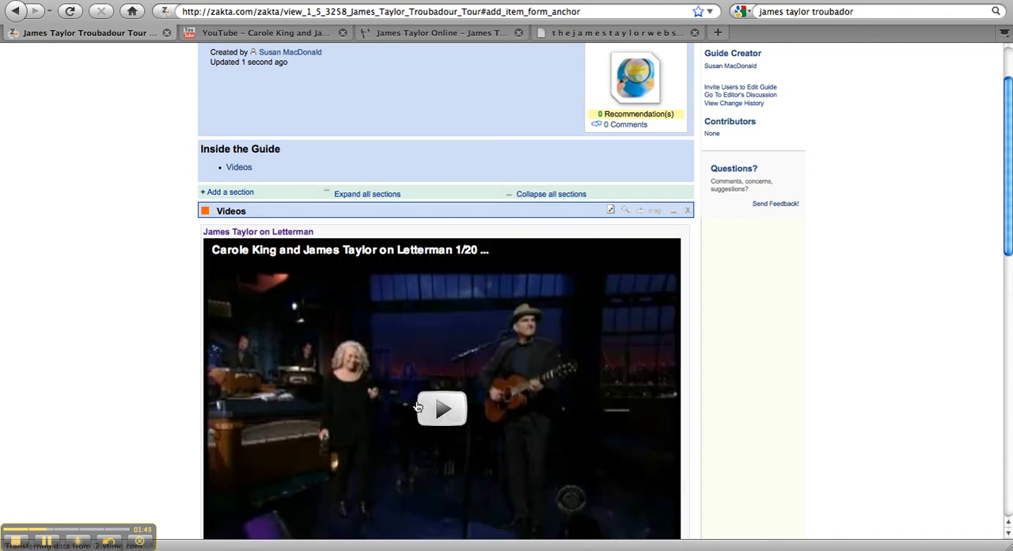
click(435, 412)
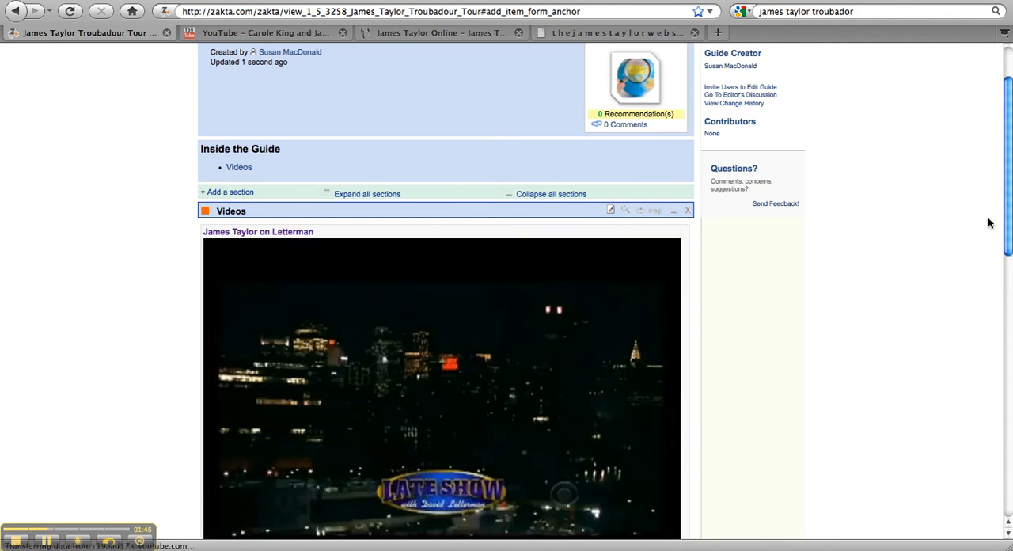
scroll(1011, 247, down, 2)
scroll(1011, 247, down, 1)
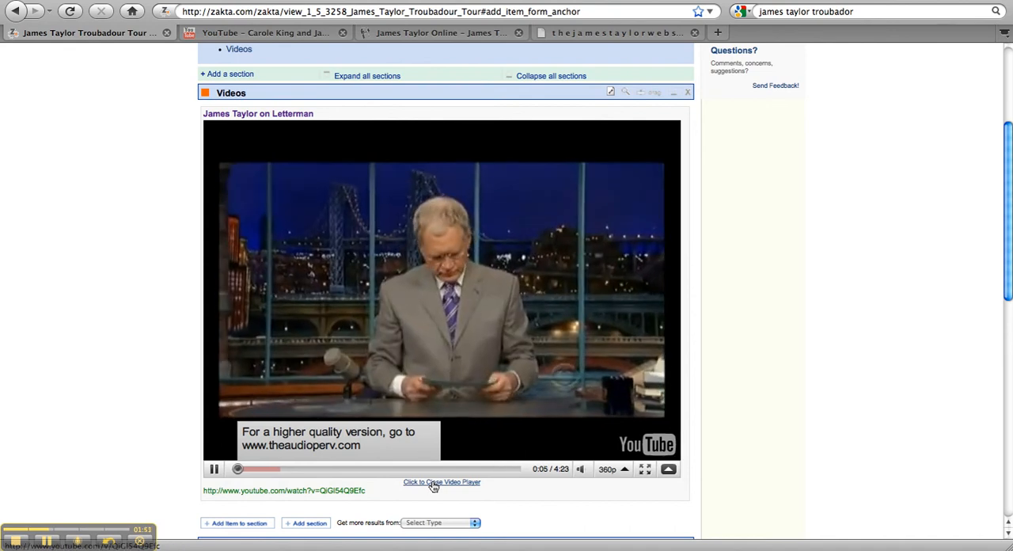
click(434, 482)
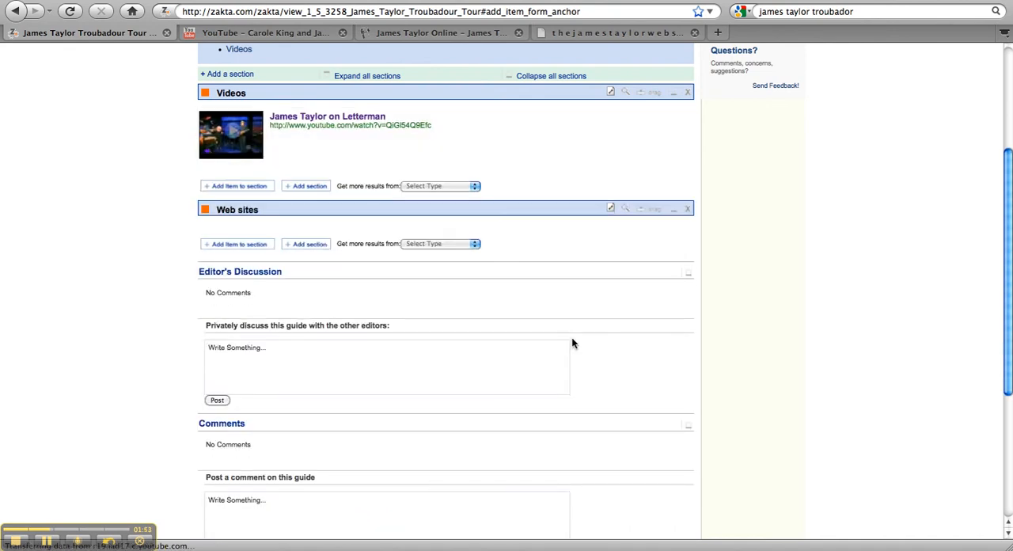
click(236, 246)
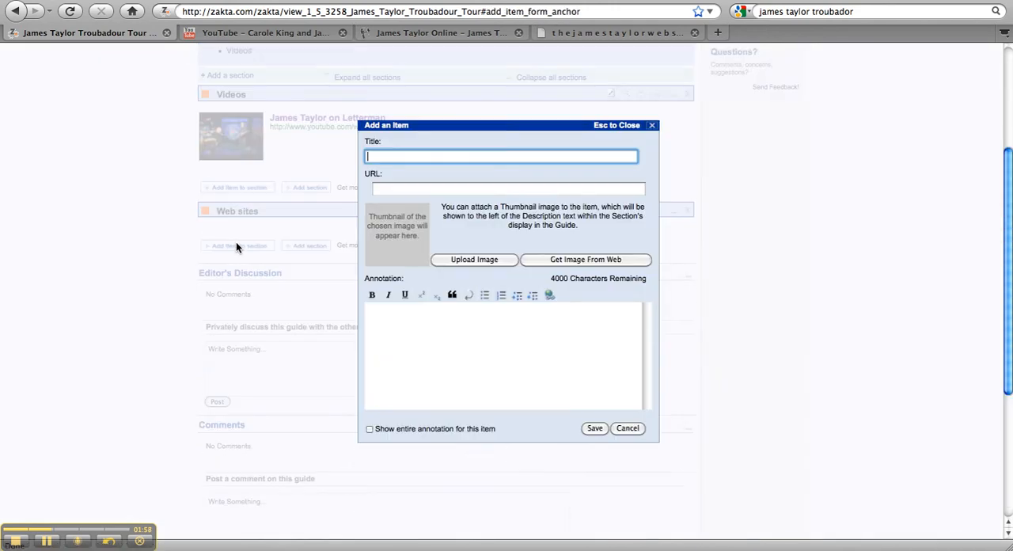
click(396, 35)
click(274, 7)
key(ctrl+c)
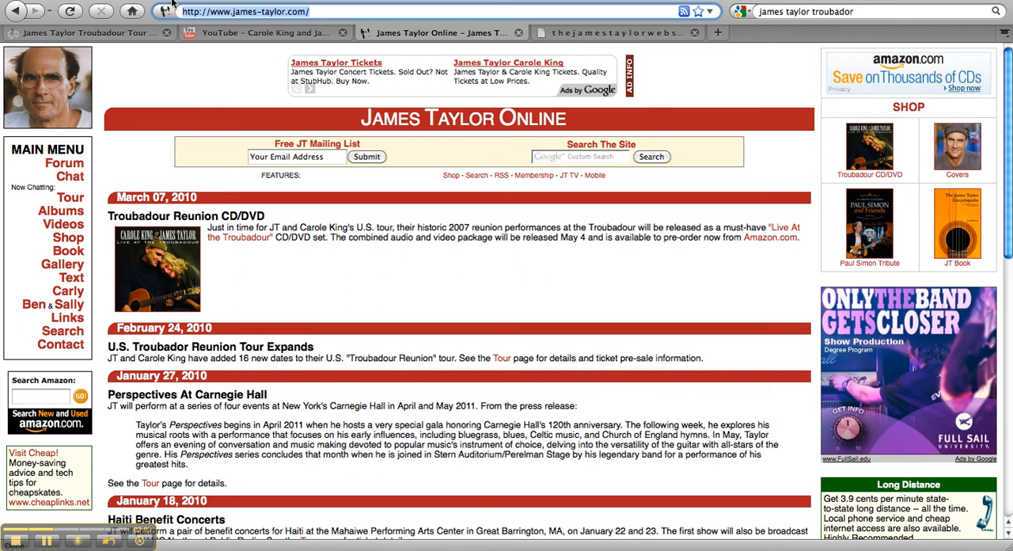
click(60, 32)
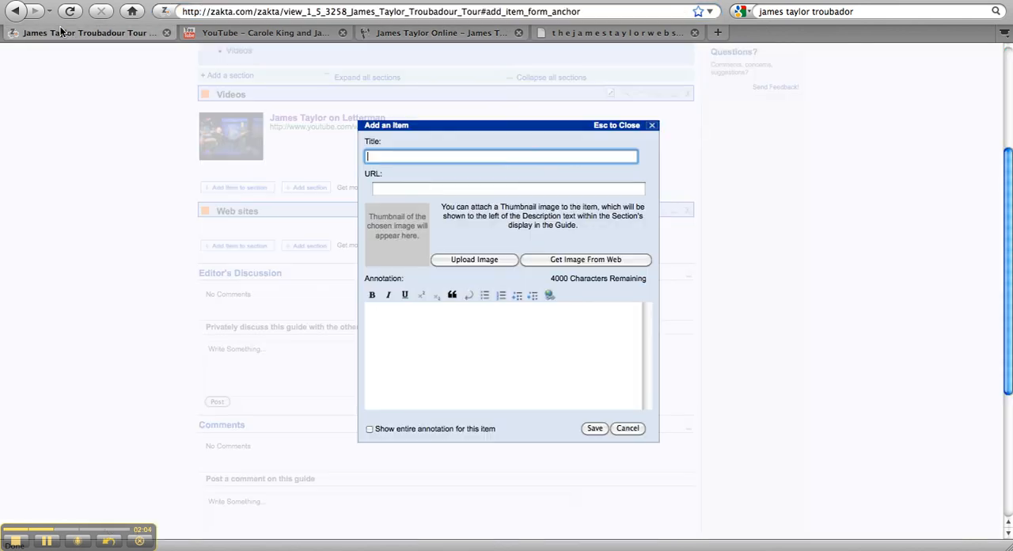
click(408, 190)
key(ctrl+v)
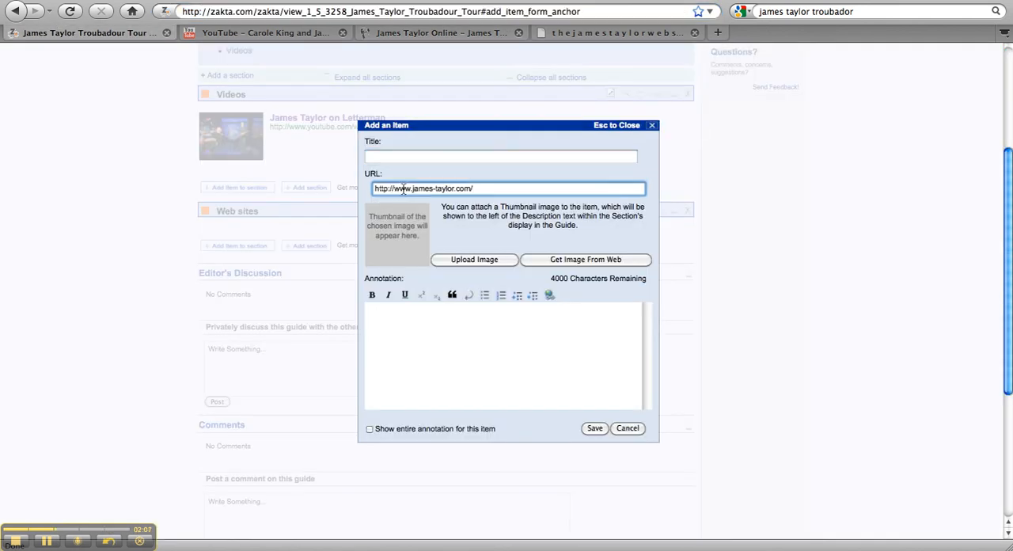
click(396, 156)
text(Tour Dates)
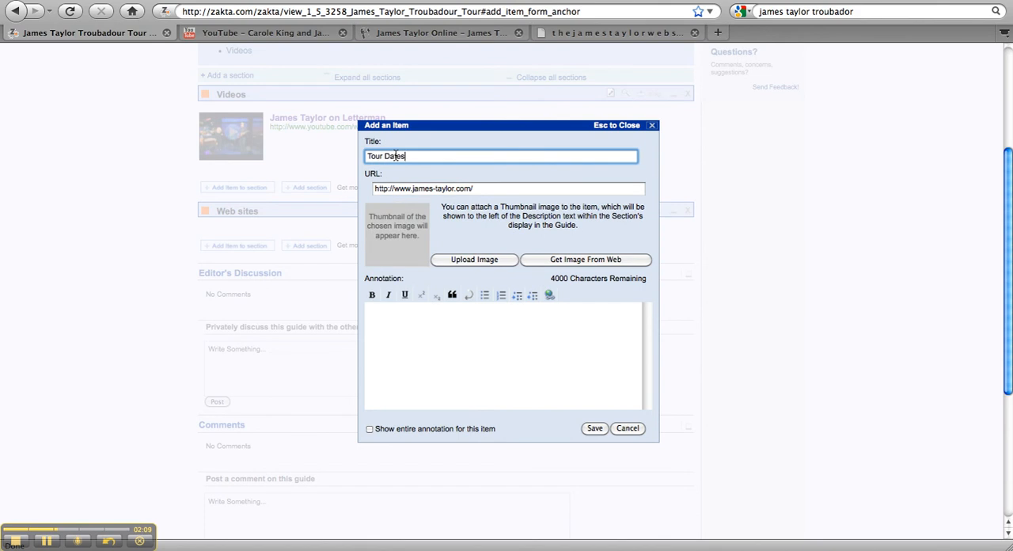
click(594, 428)
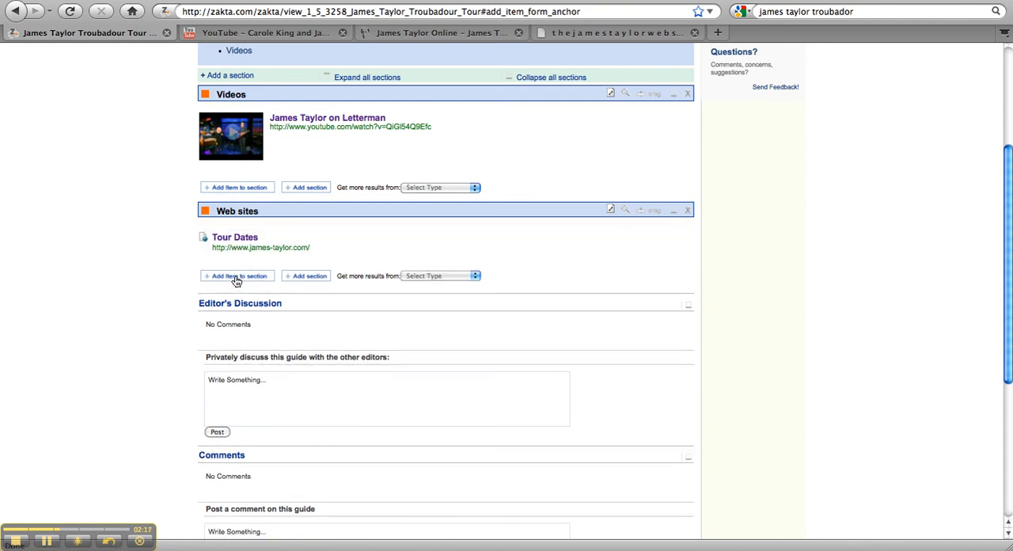
click(236, 277)
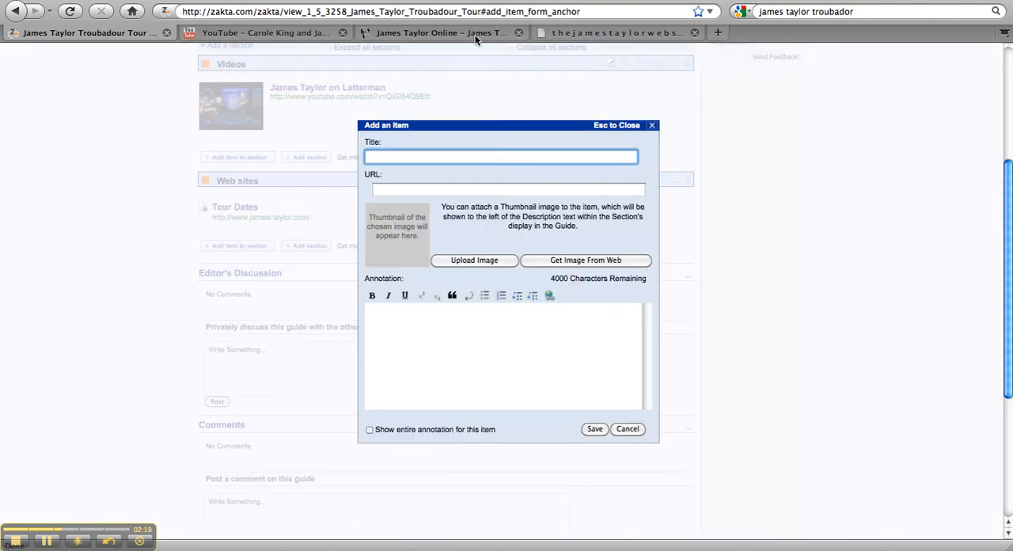
click(570, 32)
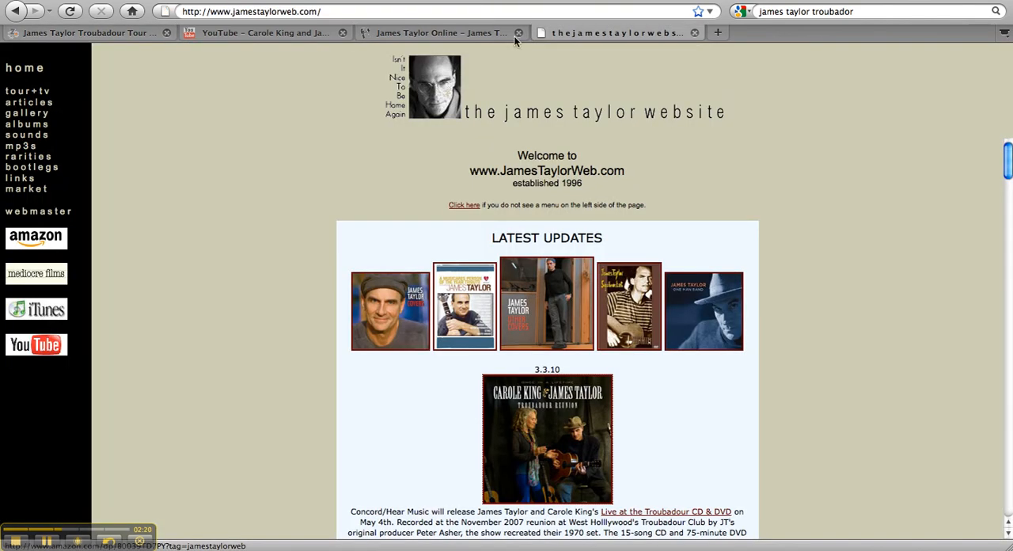
click(328, 11)
key(ctrl+c)
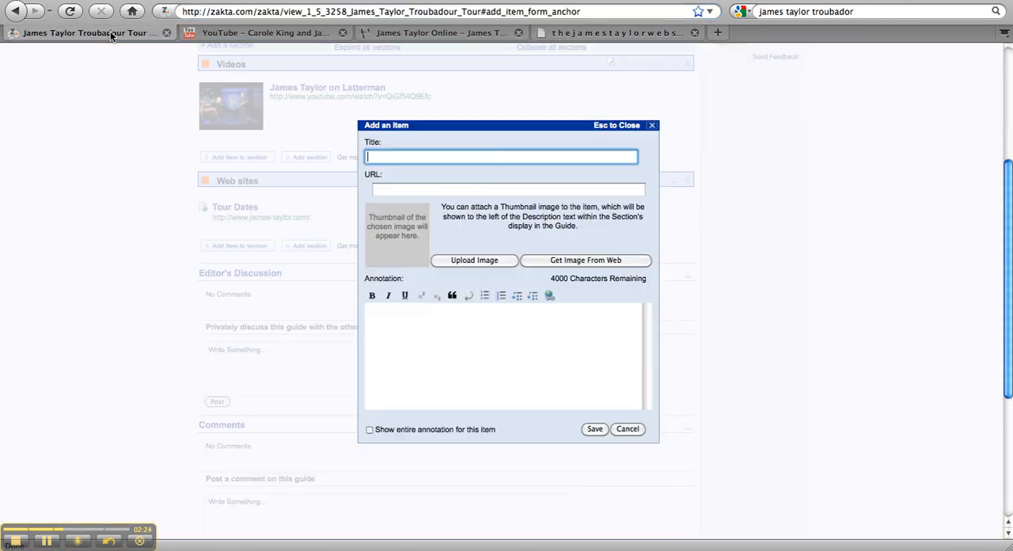
click(111, 33)
click(387, 190)
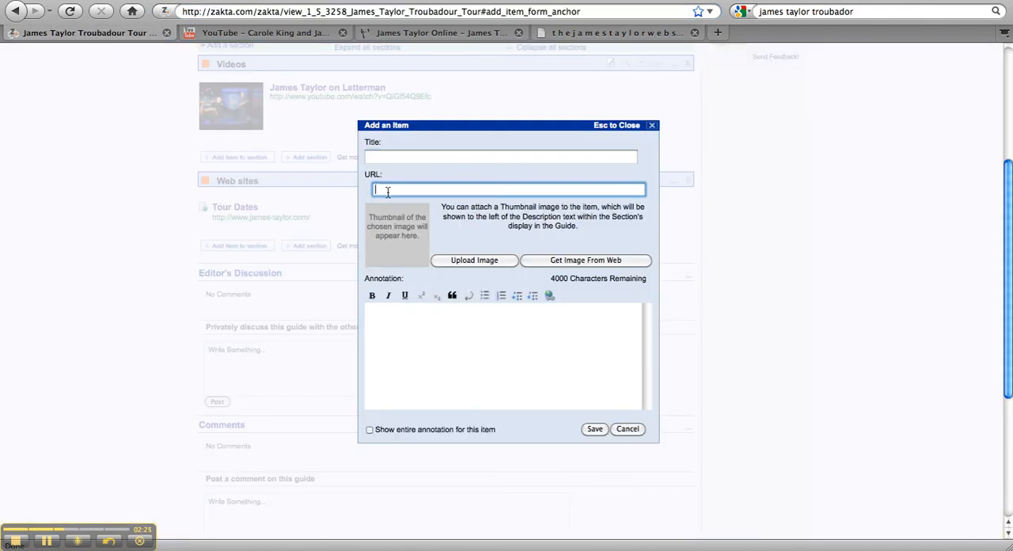
key(ctrl+v)
click(400, 157)
text(James Taylo)
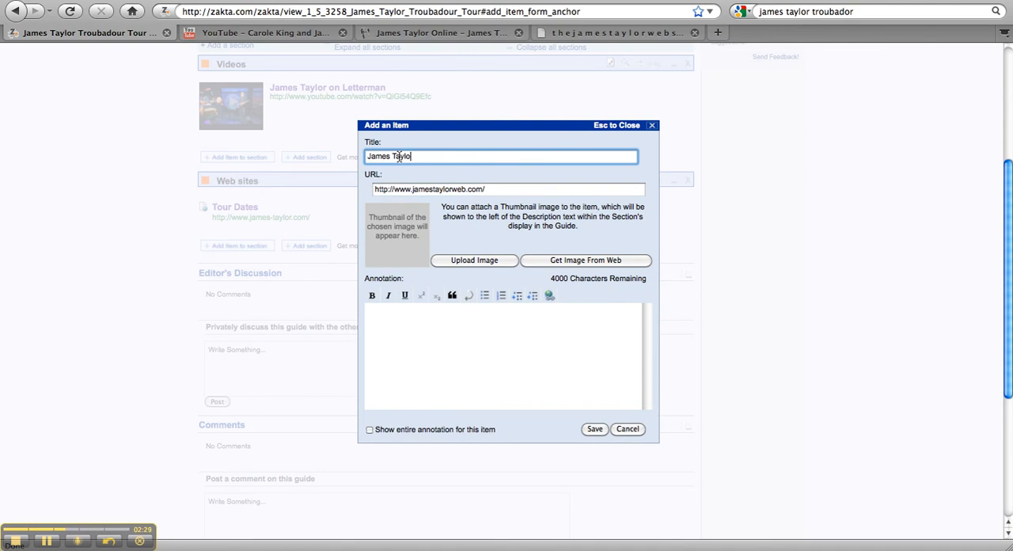
text(r Home Page)
click(593, 429)
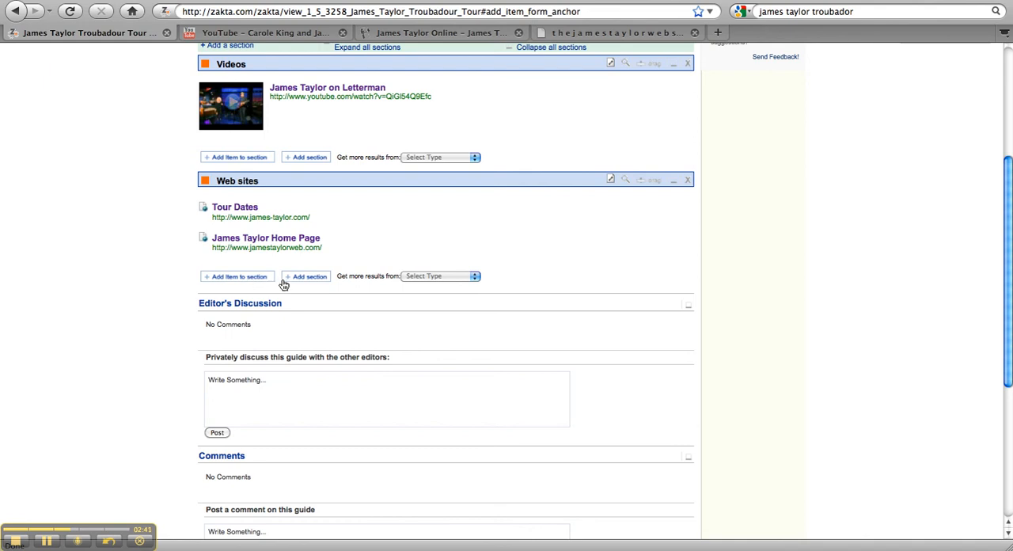
Add more results of the Web Sites type to the guide's Web sites section
click(422, 277)
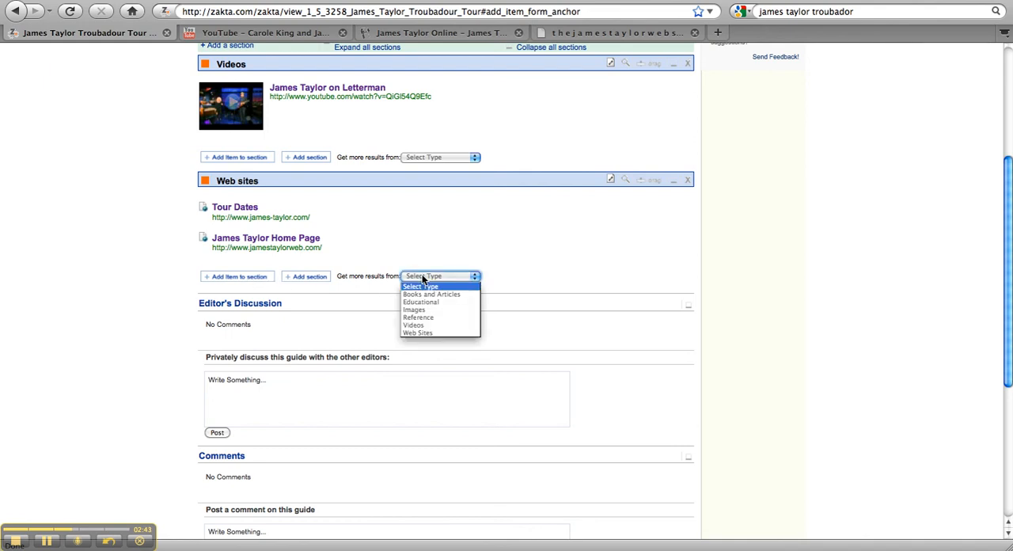
click(411, 332)
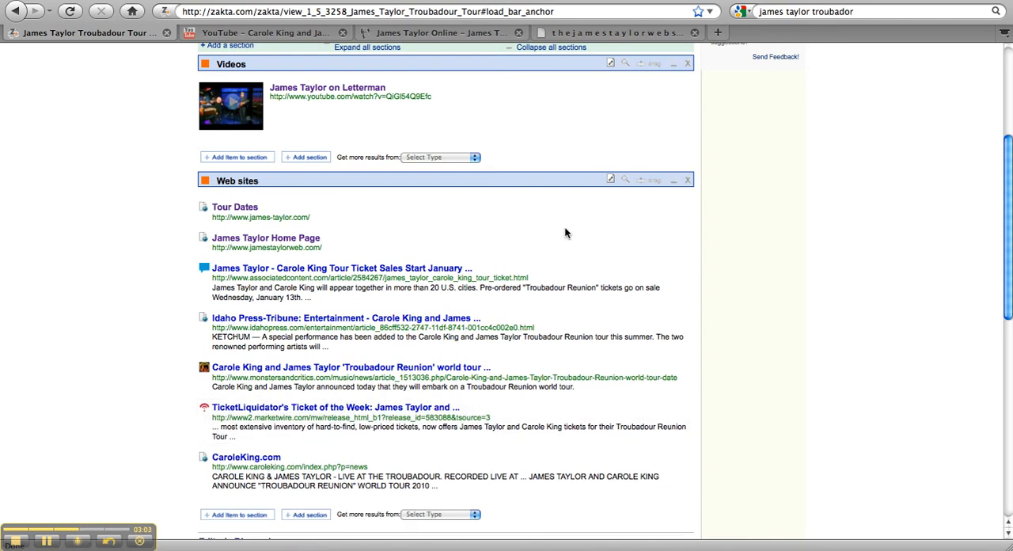
Reopen the James Taylor Troubadour Tour guide from the list of own guides and review its Videos and Web sites sections
scroll(565, 232, up, 5)
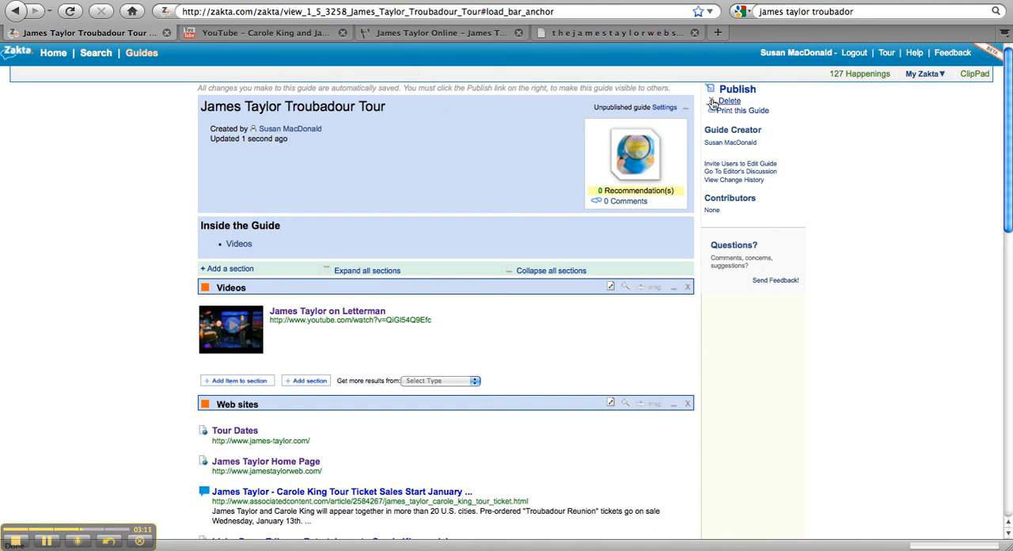
mouse_move(922, 73)
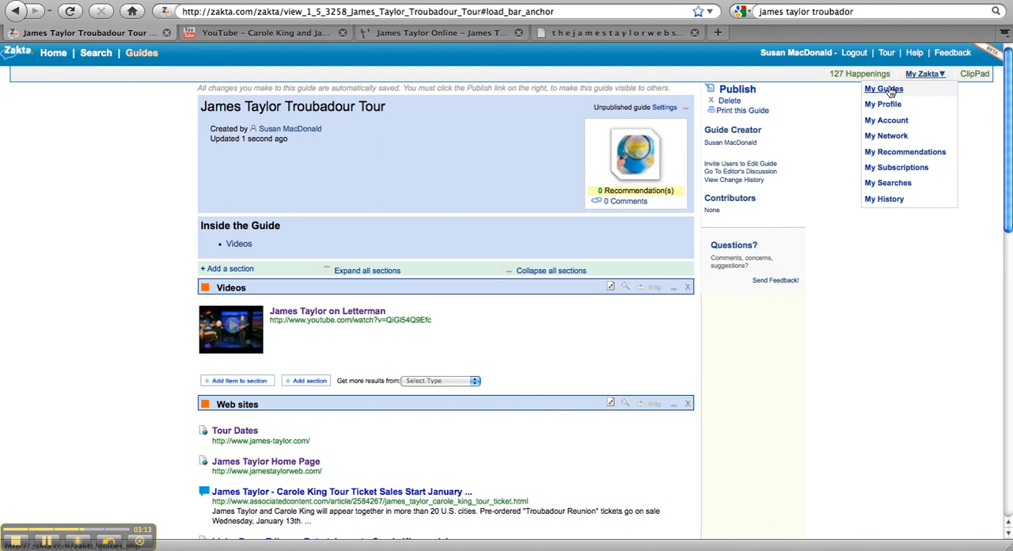
click(886, 90)
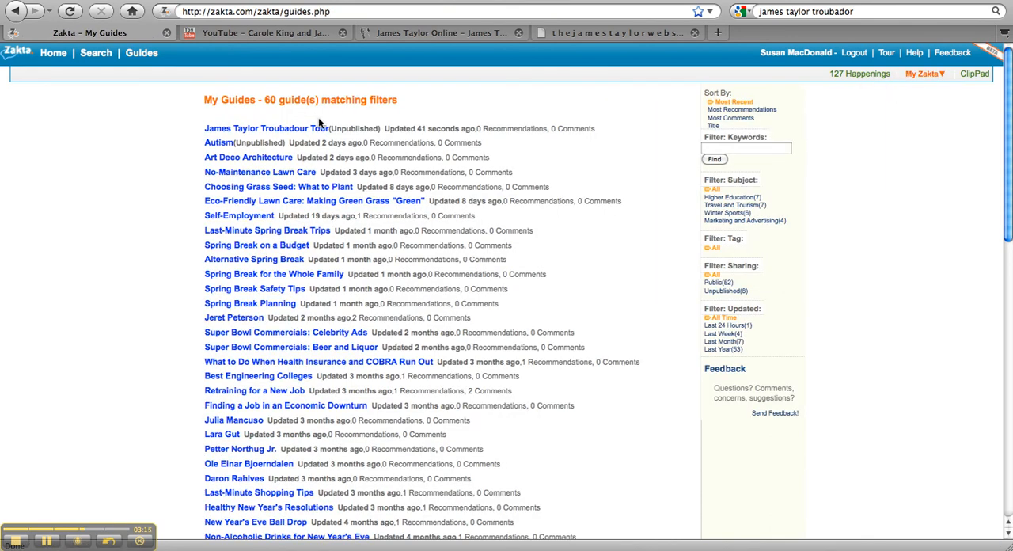
click(245, 130)
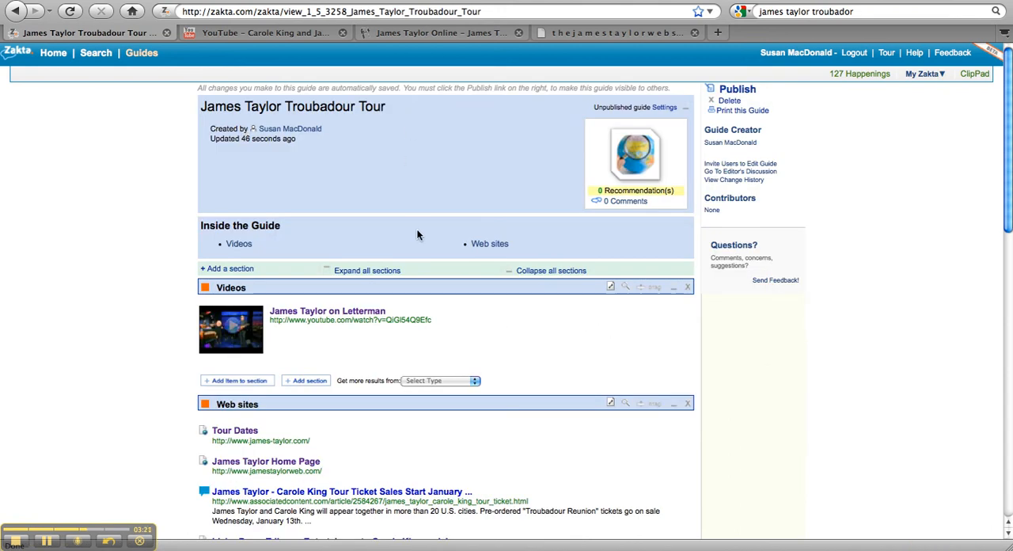
scroll(418, 235, down, 5)
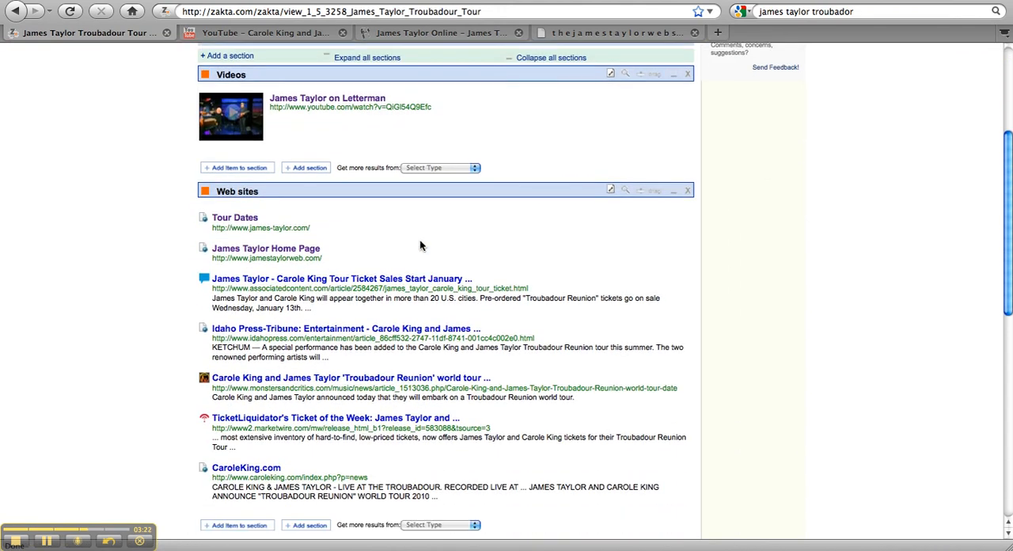
scroll(420, 245, down, 3)
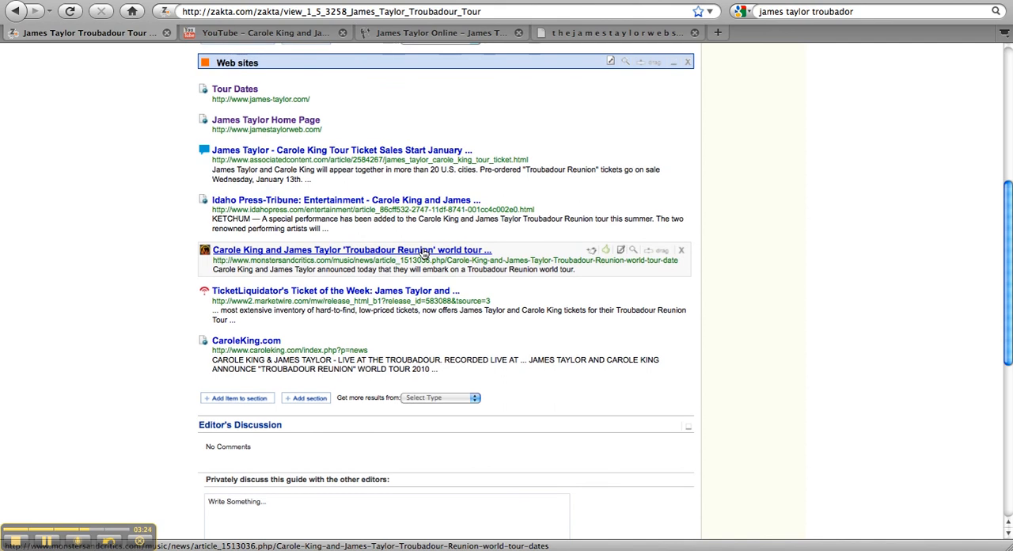
scroll(423, 252, up, 6)
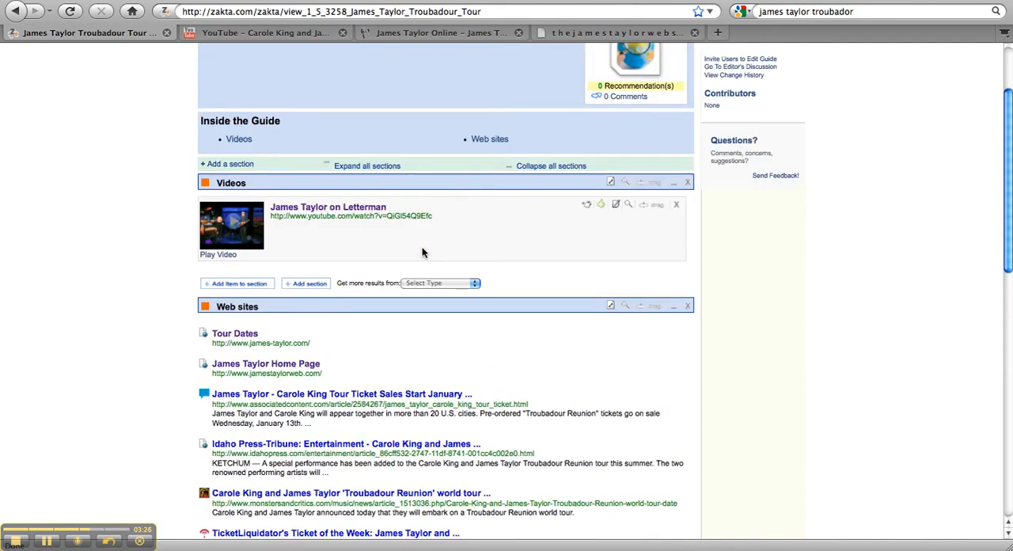
scroll(422, 252, up, 3)
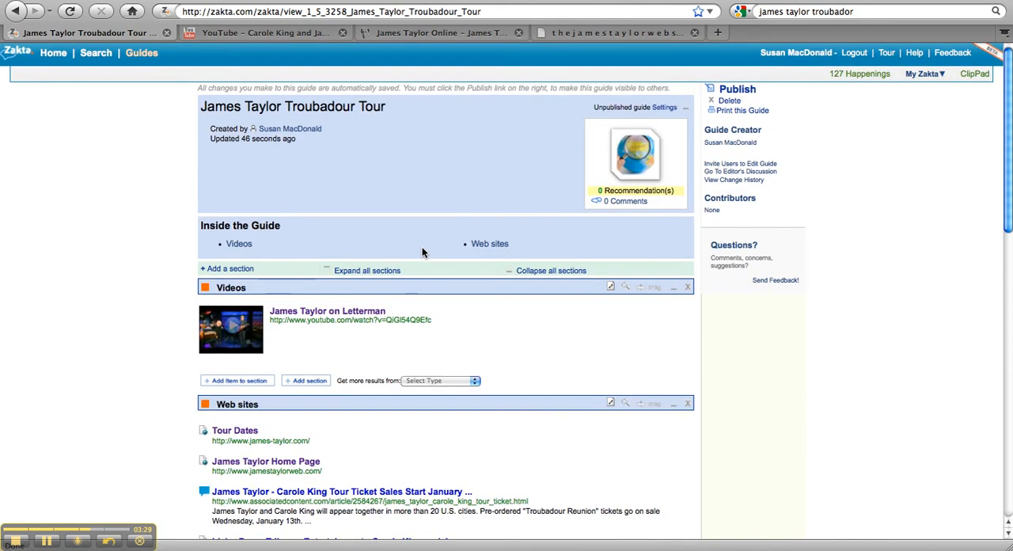